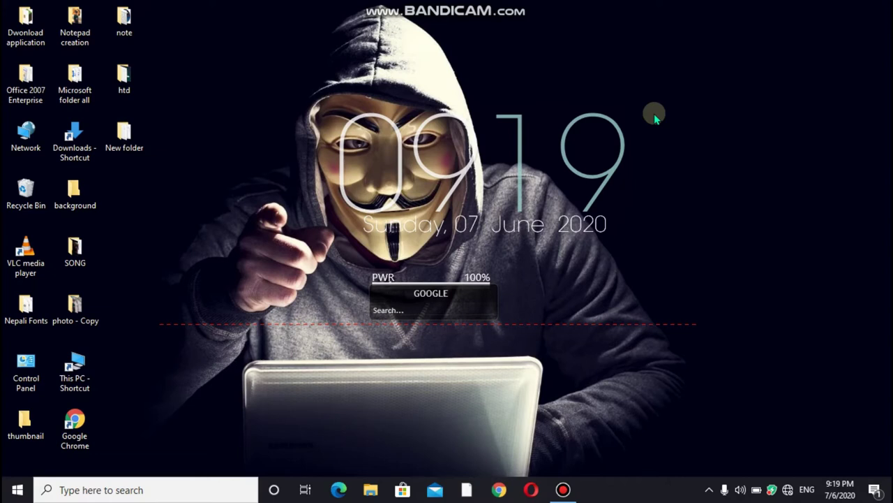
{"action": "right_click", "coordinate": [234, 143]}
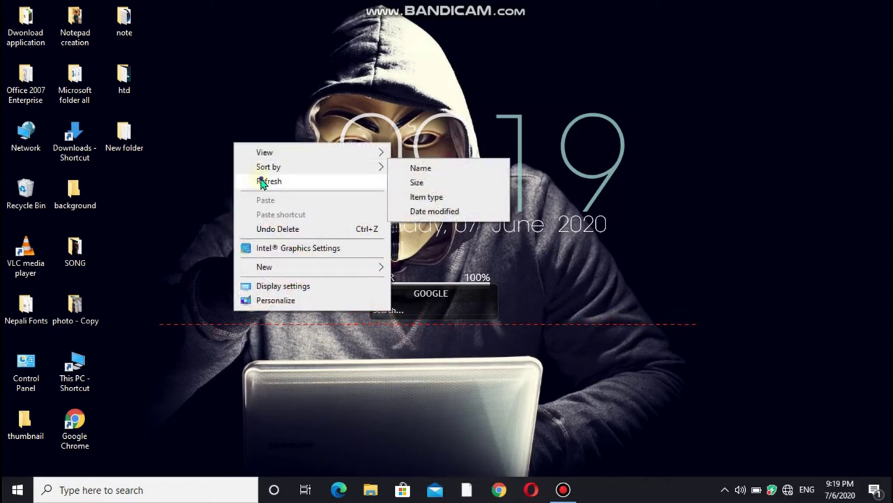
{"action": "left_click", "coordinate": [261, 181]}
{"action": "right_click", "coordinate": [228, 152]}
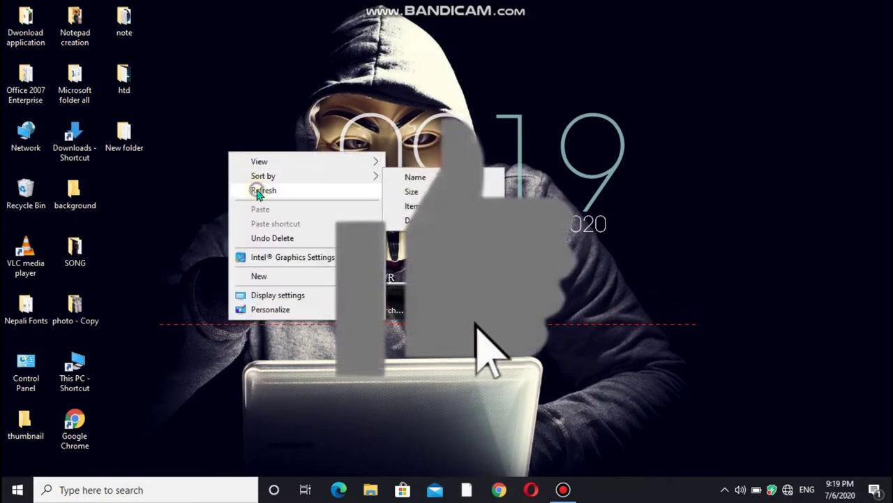
{"action": "left_click", "coordinate": [258, 192]}
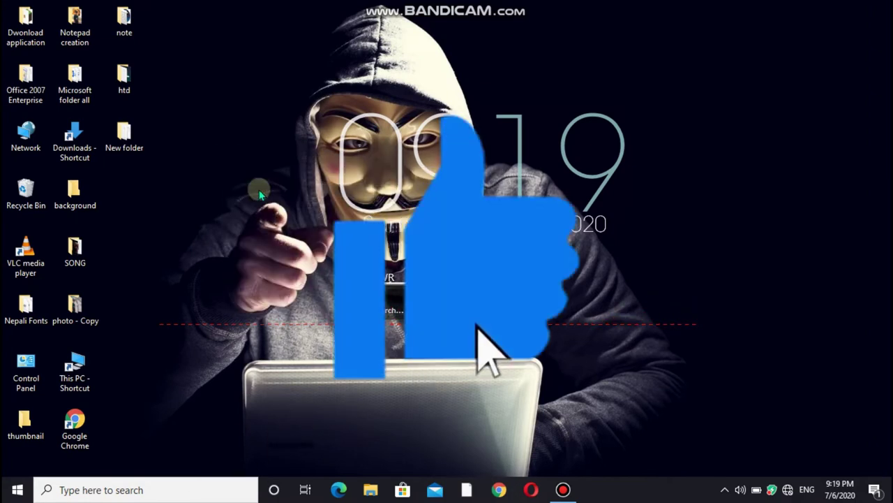
{"action": "right_click", "coordinate": [190, 124]}
{"action": "left_click", "coordinate": [209, 161]}
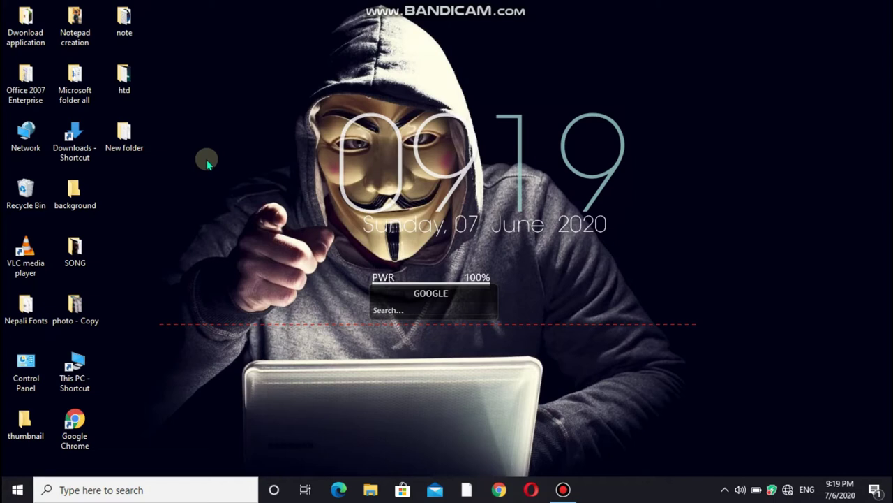
- Try to open New folder on the desktop, request permanent access to it, and dismiss the permission notice
{"action": "left_click", "coordinate": [124, 133]}
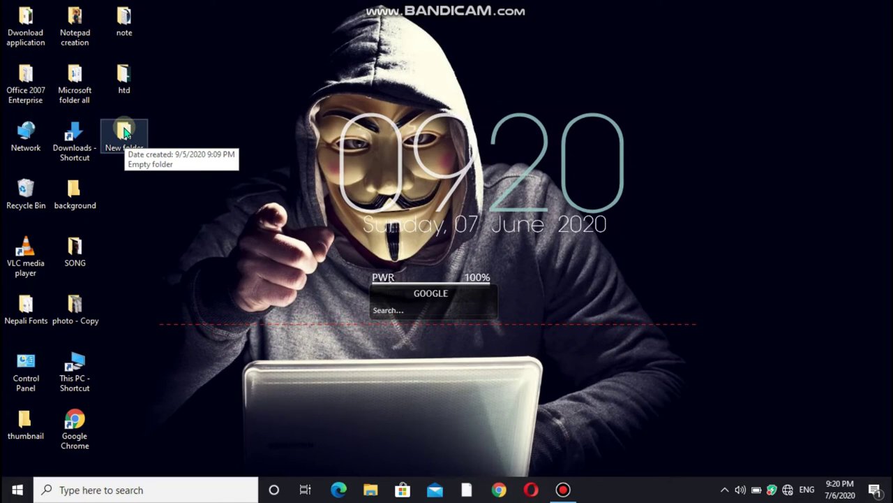
{"action": "double_click", "coordinate": [124, 132]}
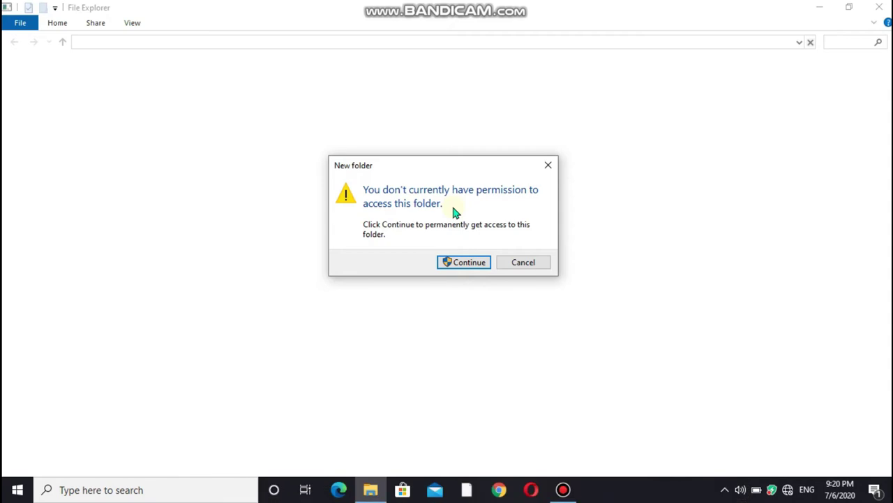
{"action": "left_click", "coordinate": [475, 262]}
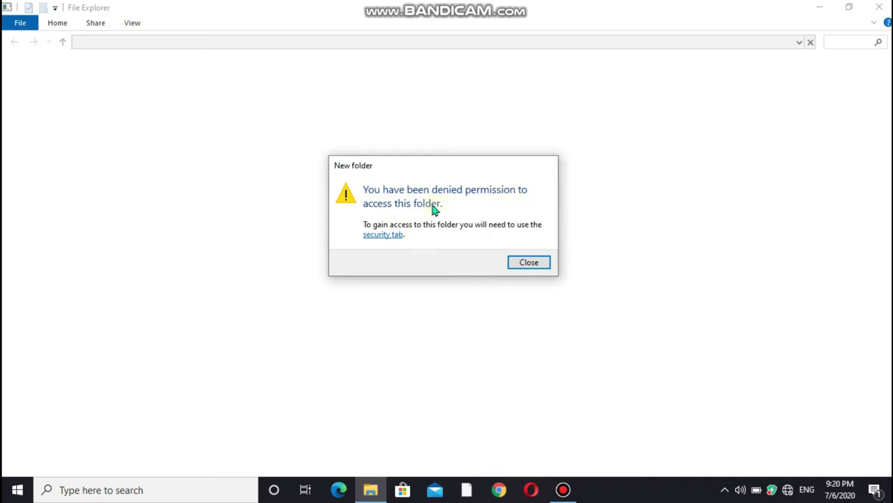
{"action": "left_click", "coordinate": [524, 262]}
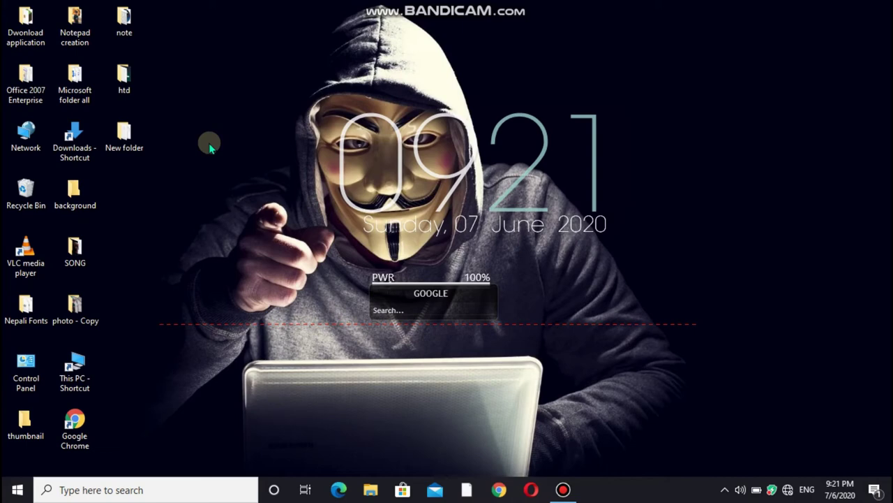
- Open New folder to view its files, close its window and refresh the desktop
{"action": "double_click", "coordinate": [124, 134]}
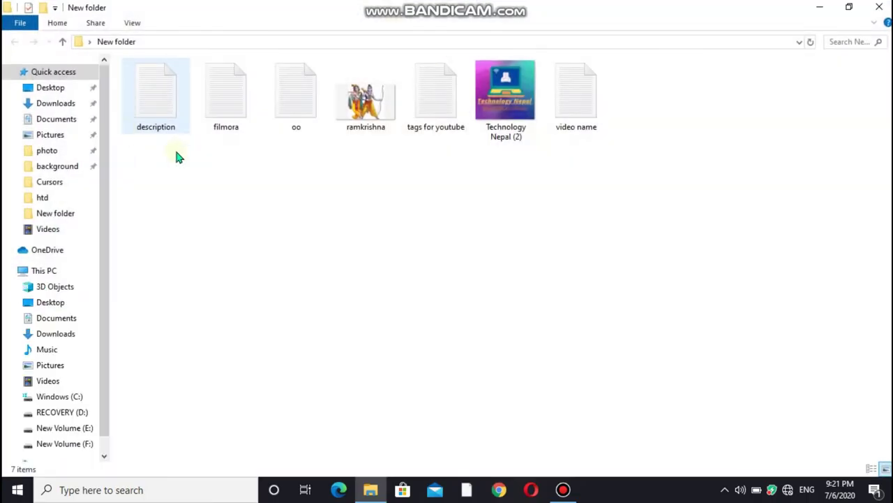
{"action": "right_click", "coordinate": [272, 180]}
{"action": "left_click", "coordinate": [305, 230]}
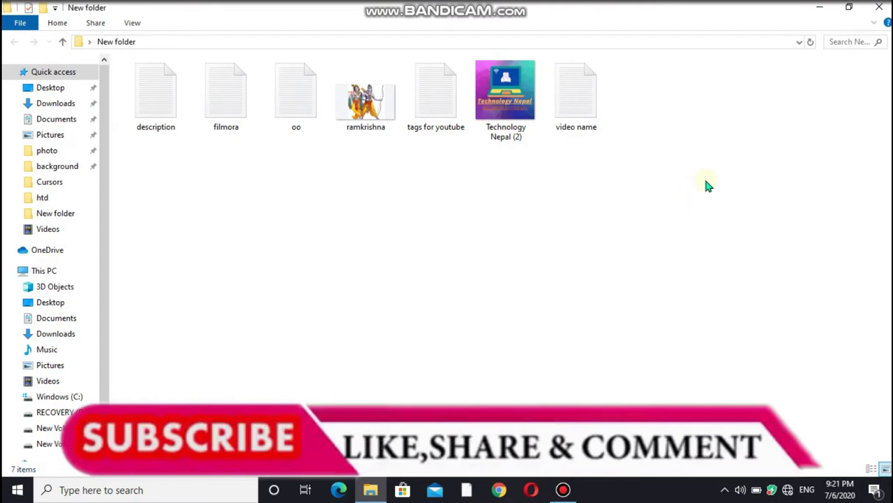
{"action": "left_click", "coordinate": [880, 7]}
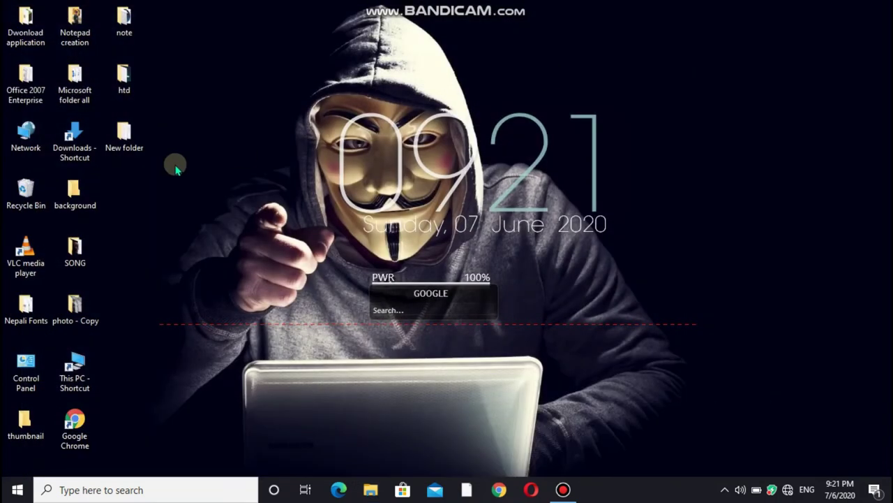
{"action": "right_click", "coordinate": [175, 165]}
{"action": "left_click", "coordinate": [205, 205]}
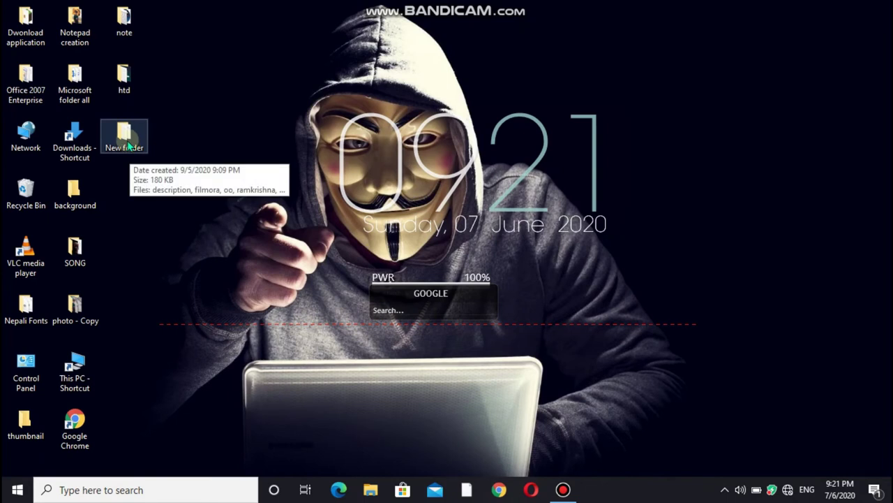
- Open the editable security permissions of the desktop's New folder from its properties
{"action": "right_click", "coordinate": [128, 143]}
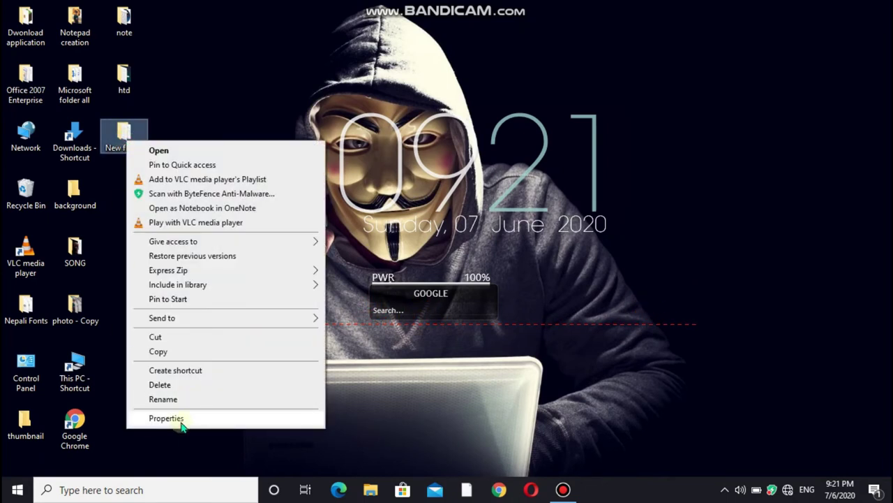
{"action": "left_click", "coordinate": [163, 419]}
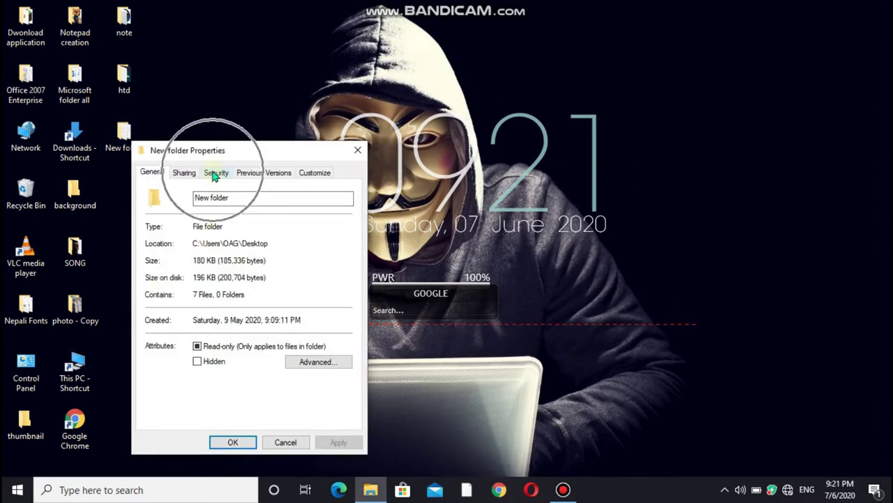
{"action": "left_click", "coordinate": [217, 173]}
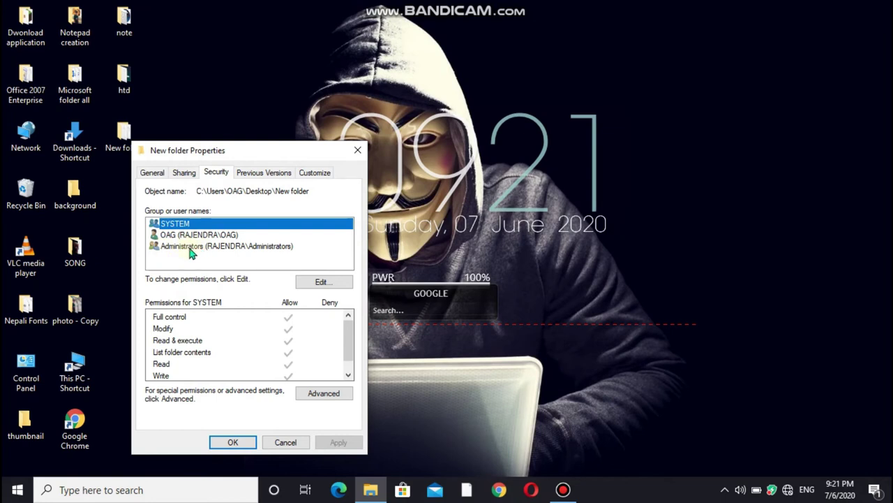
{"action": "left_click", "coordinate": [190, 248]}
{"action": "left_click", "coordinate": [315, 286]}
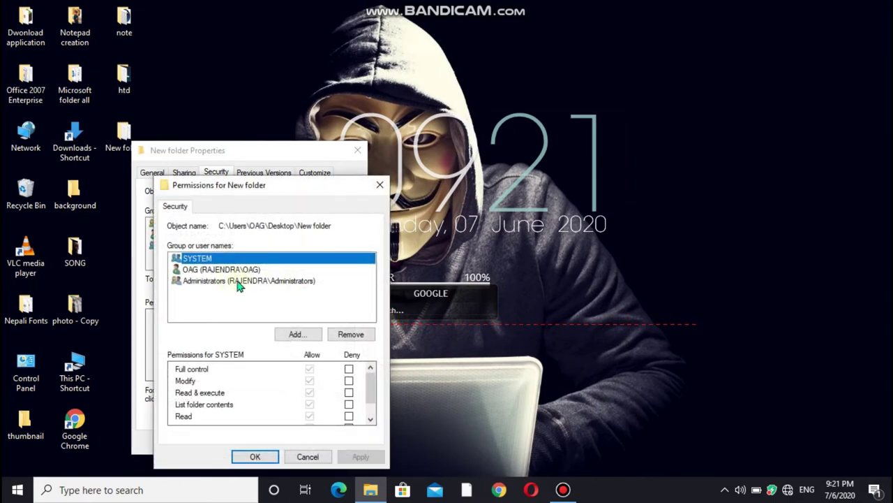
- Deny the Administrators group Full control of New folder, confirm the deny entry, and close the folder's properties
{"action": "left_click", "coordinate": [199, 280]}
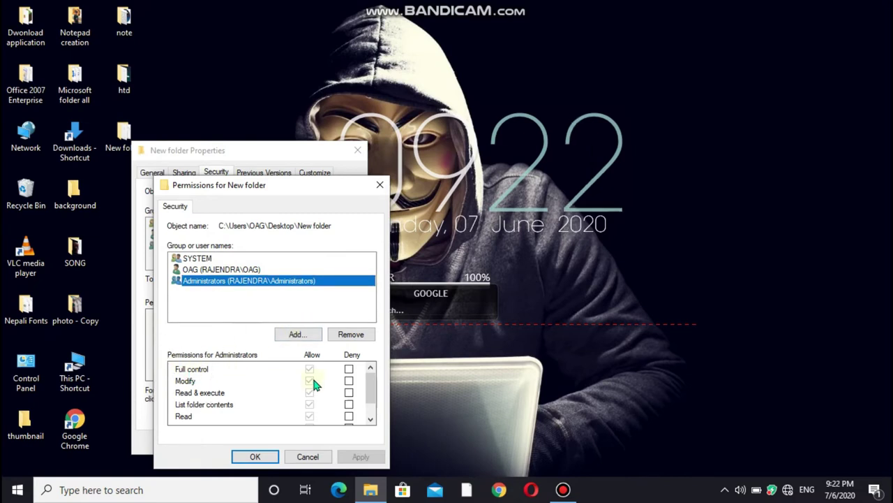
{"action": "left_click", "coordinate": [349, 370]}
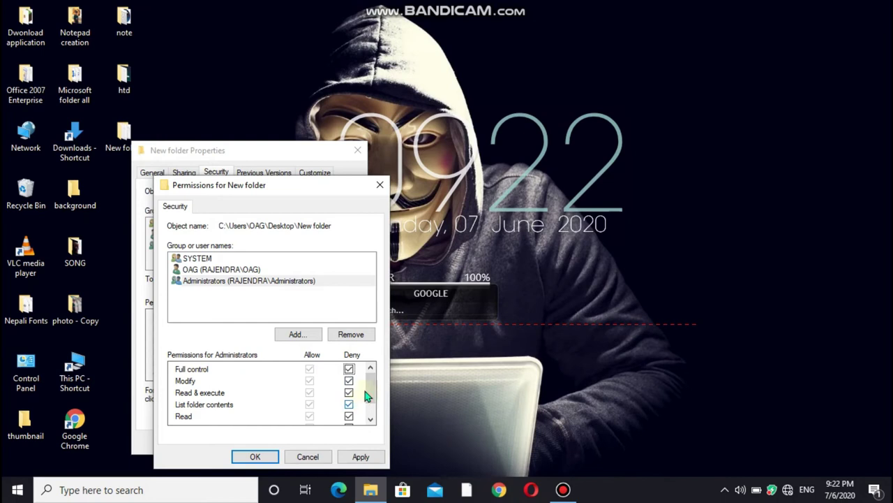
{"action": "scroll", "coordinate": [366, 399], "scroll_direction": "down", "scroll_amount": 1}
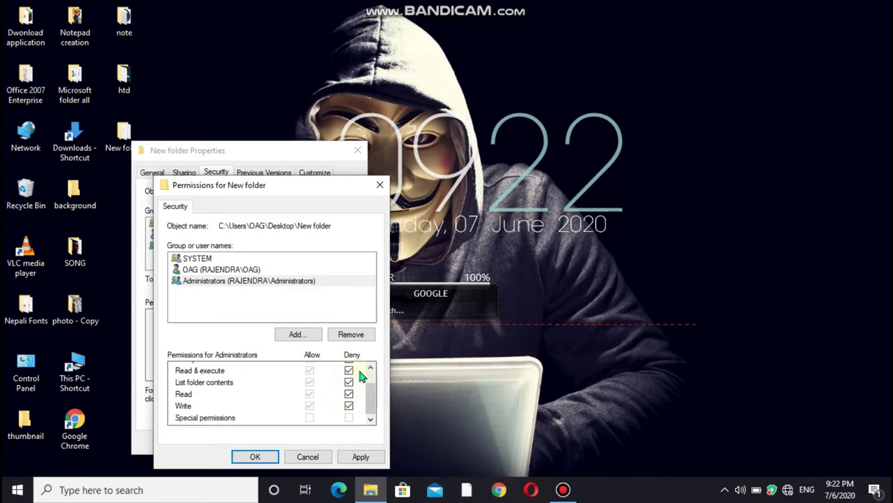
{"action": "left_click", "coordinate": [361, 457]}
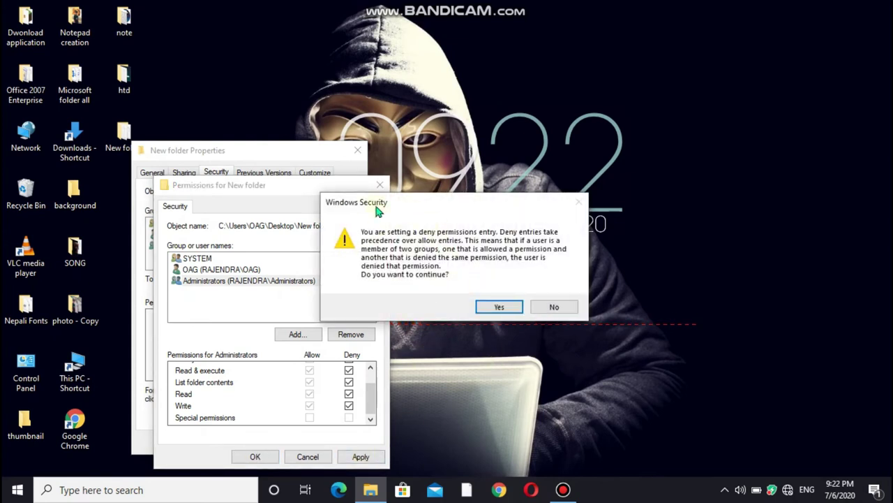
{"action": "left_click", "coordinate": [497, 307]}
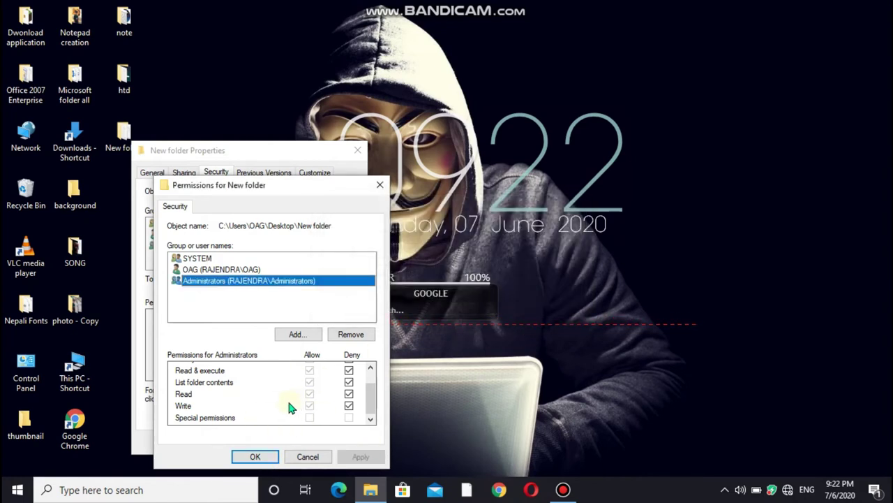
{"action": "left_click", "coordinate": [256, 457]}
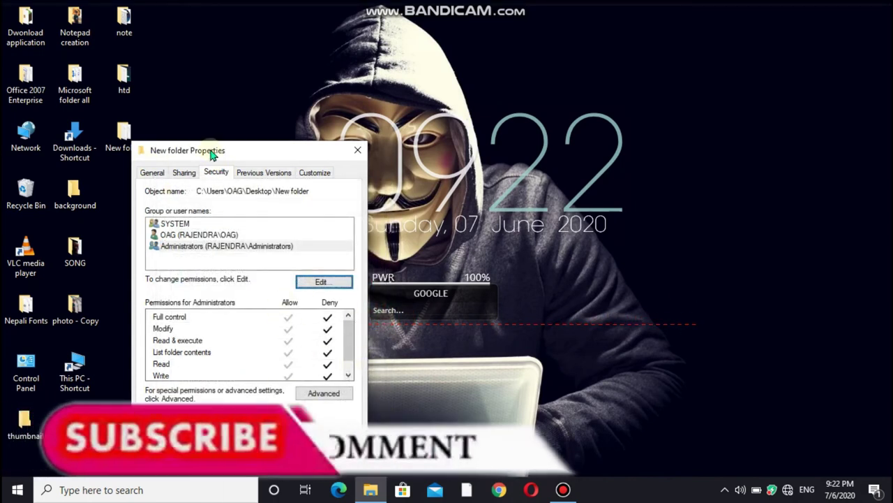
{"action": "left_click", "coordinate": [358, 150]}
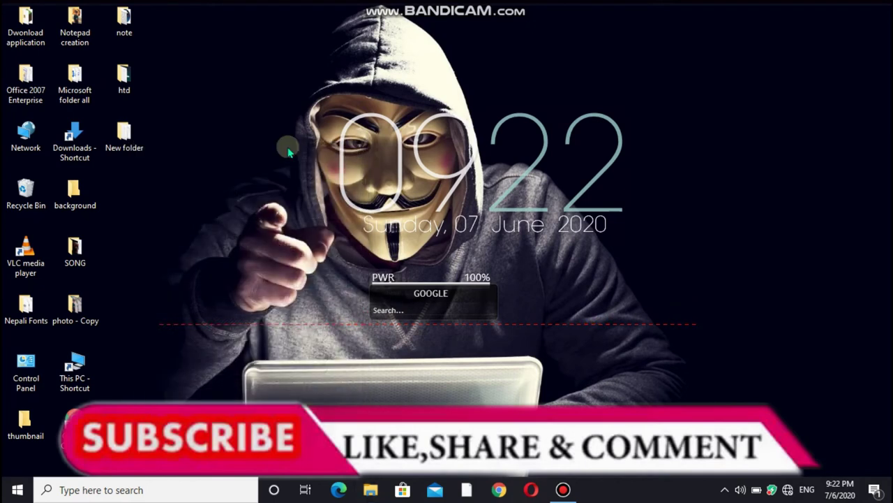
- Refresh the desktop and try to open New folder to test the access restriction
{"action": "right_click", "coordinate": [257, 163]}
{"action": "left_click", "coordinate": [205, 153]}
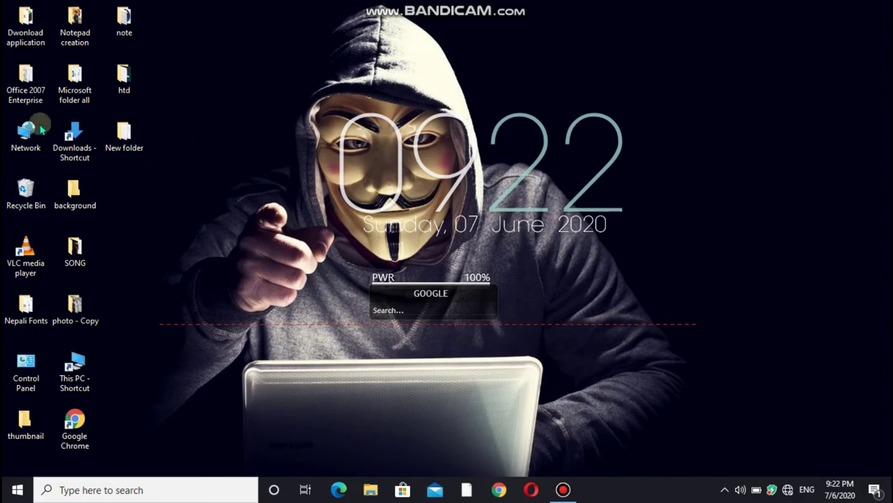
{"action": "double_click", "coordinate": [124, 132]}
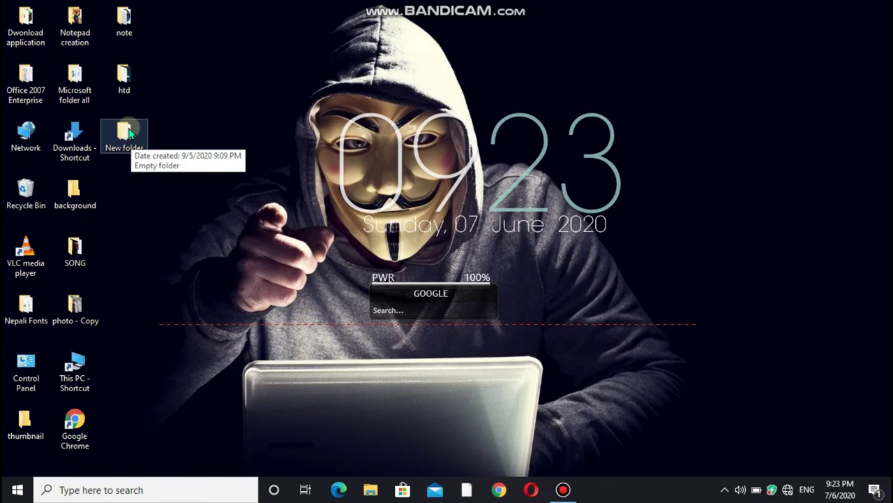
- Review the Administrators group's permissions in New folder's properties and open them for editing again
{"action": "right_click", "coordinate": [128, 129]}
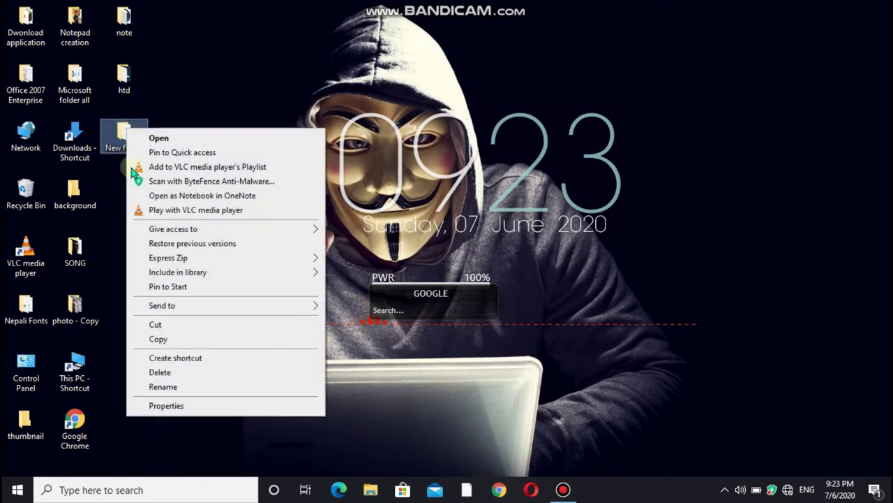
{"action": "left_click", "coordinate": [177, 407]}
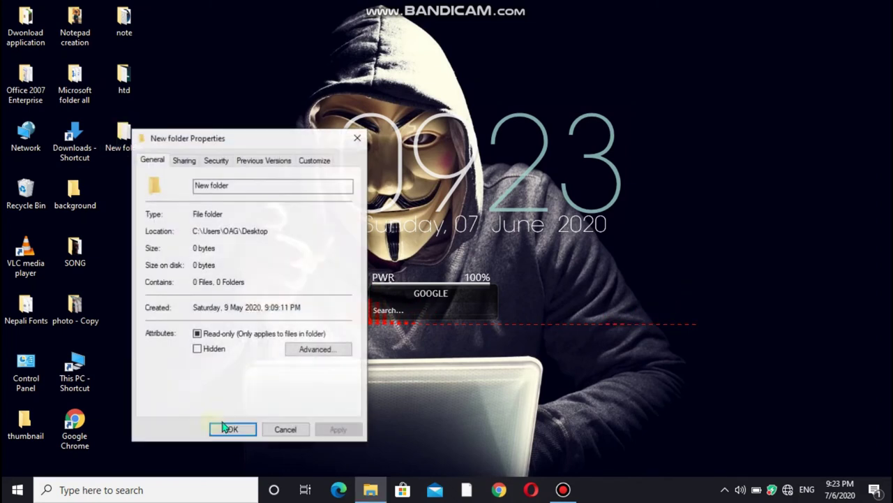
{"action": "left_click", "coordinate": [216, 161]}
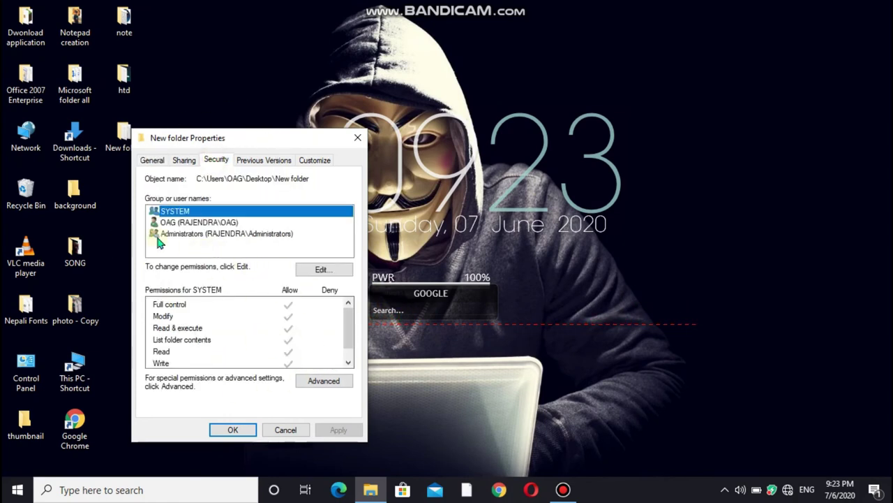
{"action": "left_click", "coordinate": [189, 236]}
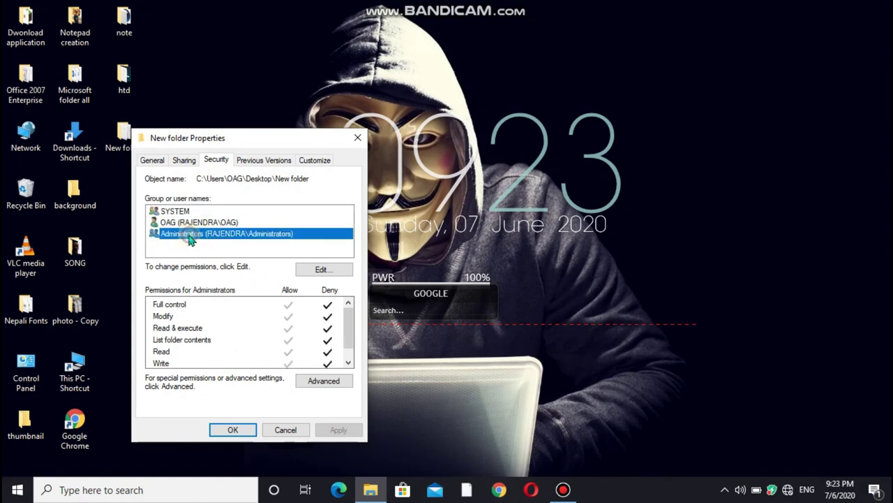
{"action": "left_click", "coordinate": [323, 268]}
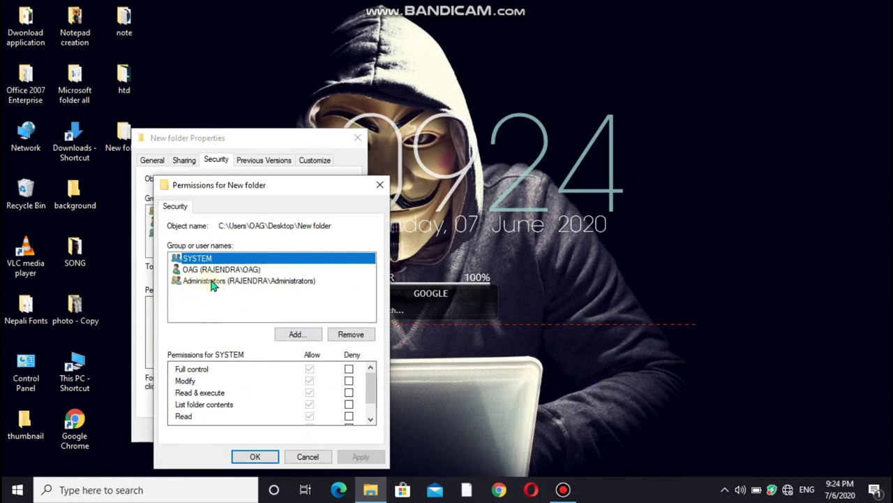
- Clear all Deny entries for Administrators, from Full control through Write, apply the change, and close New folder's properties
{"action": "left_click", "coordinate": [211, 282]}
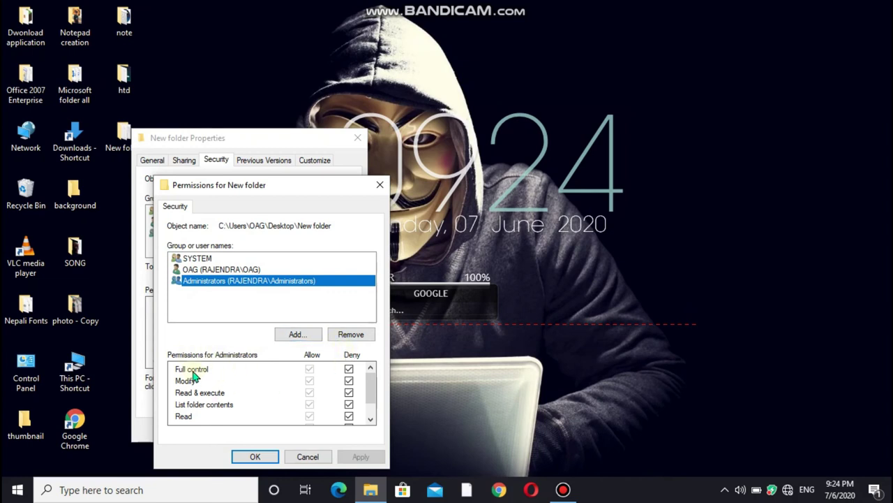
{"action": "left_click", "coordinate": [349, 370]}
{"action": "left_click", "coordinate": [349, 381]}
{"action": "left_click", "coordinate": [349, 392]}
{"action": "left_click", "coordinate": [349, 404]}
{"action": "left_click", "coordinate": [349, 416]}
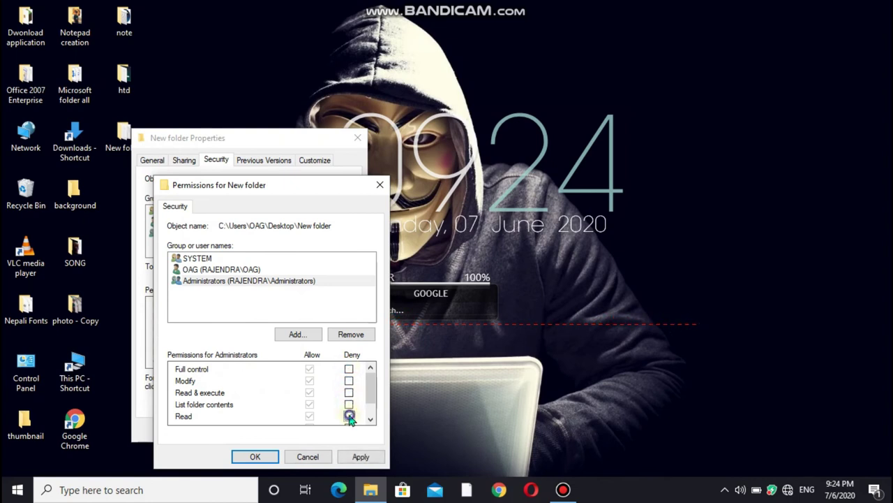
{"action": "scroll", "coordinate": [349, 415], "scroll_direction": "down", "scroll_amount": 1}
{"action": "left_click", "coordinate": [349, 409]}
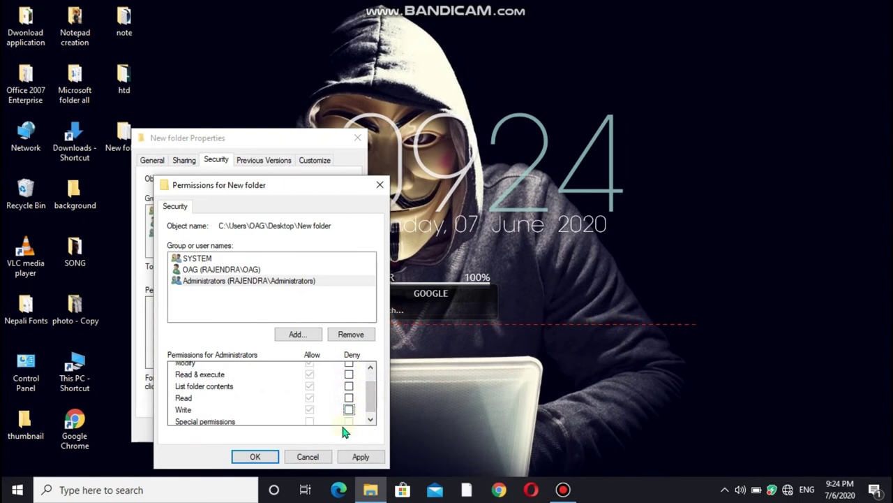
{"action": "left_click", "coordinate": [361, 456]}
{"action": "left_click", "coordinate": [269, 456]}
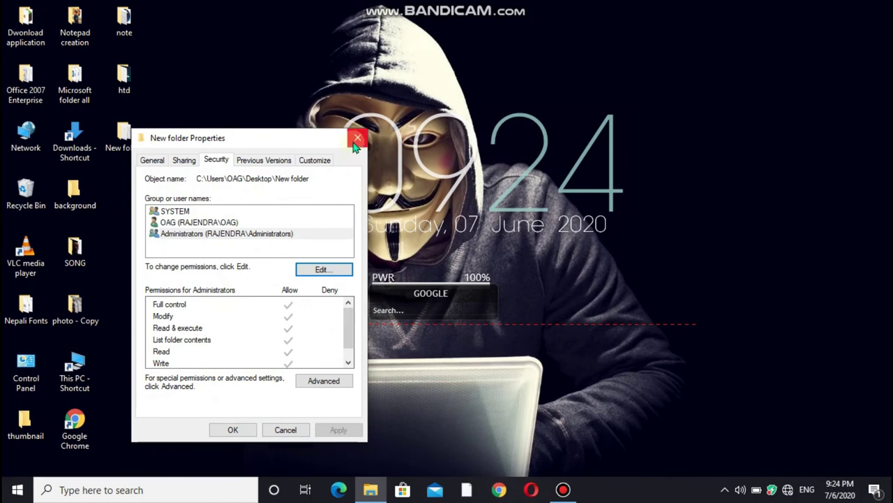
{"action": "left_click", "coordinate": [356, 139]}
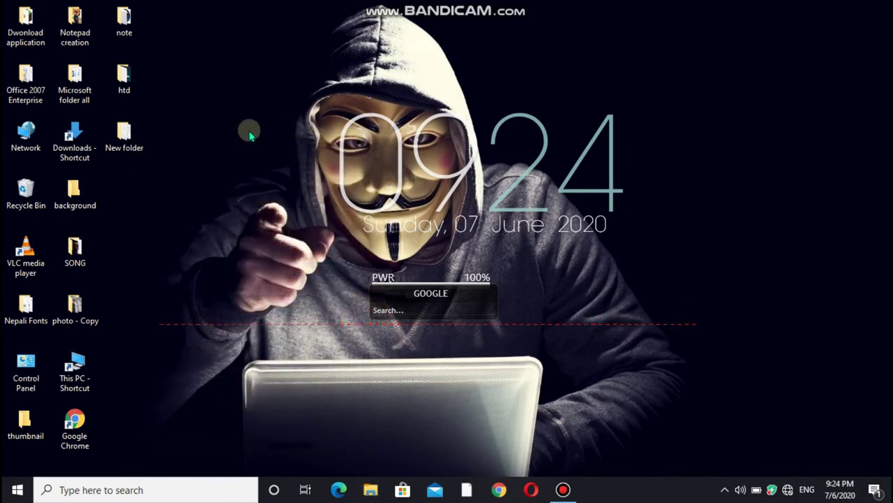
- Refresh the desktop, open New folder to check that its files are accessible, and close its window
{"action": "right_click", "coordinate": [250, 133]}
{"action": "left_click", "coordinate": [275, 168]}
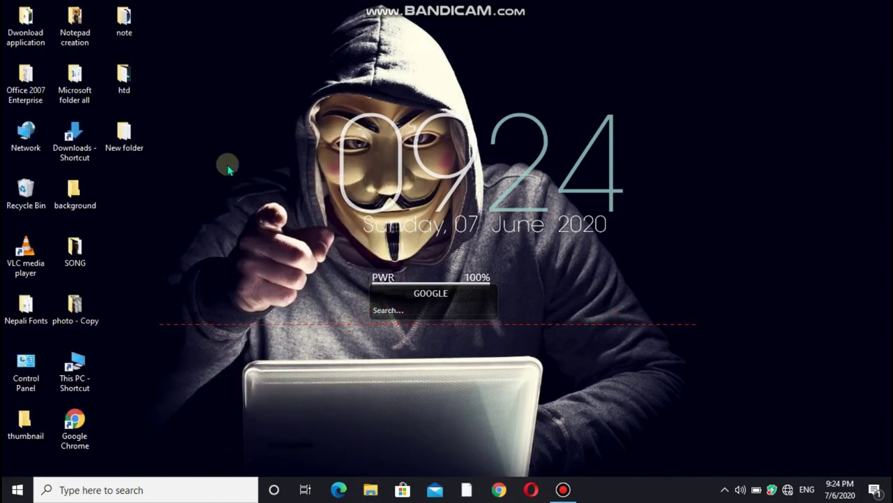
{"action": "double_click", "coordinate": [124, 134]}
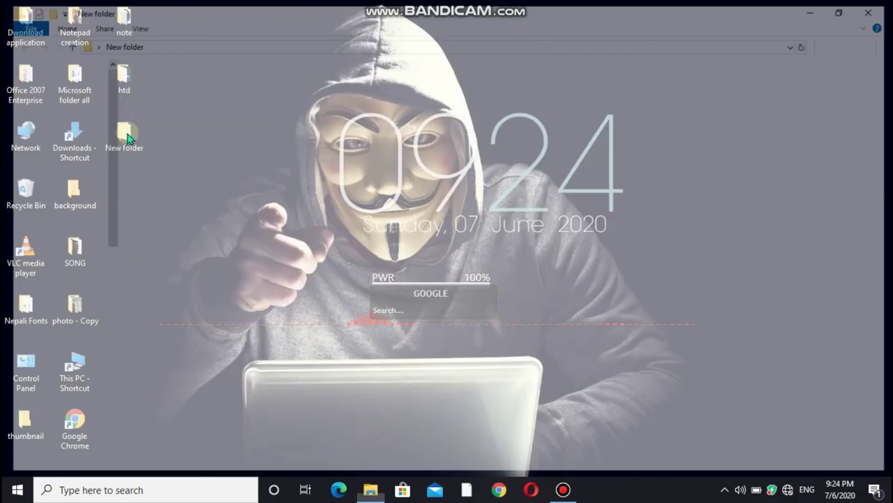
{"action": "right_click", "coordinate": [305, 197]}
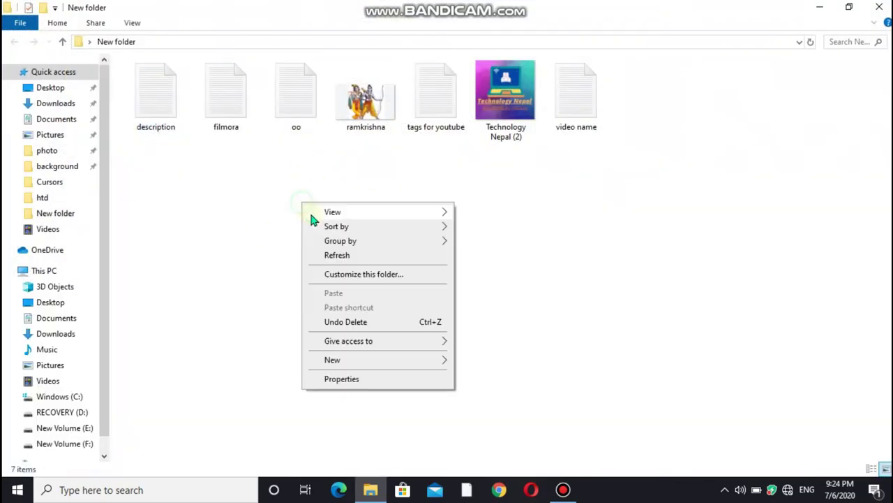
{"action": "left_click", "coordinate": [328, 254]}
{"action": "left_click", "coordinate": [879, 7]}
{"action": "right_click", "coordinate": [335, 60]}
{"action": "left_click", "coordinate": [357, 96]}
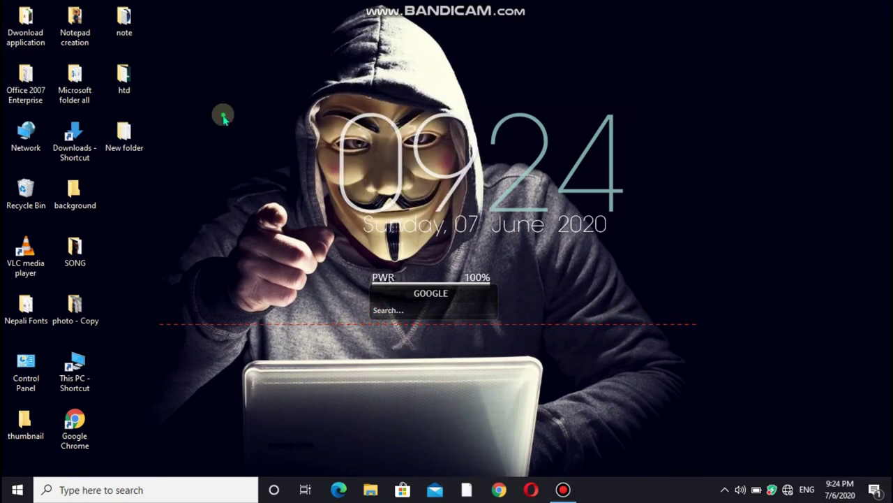
{"action": "right_click", "coordinate": [224, 114]}
{"action": "left_click", "coordinate": [272, 161]}
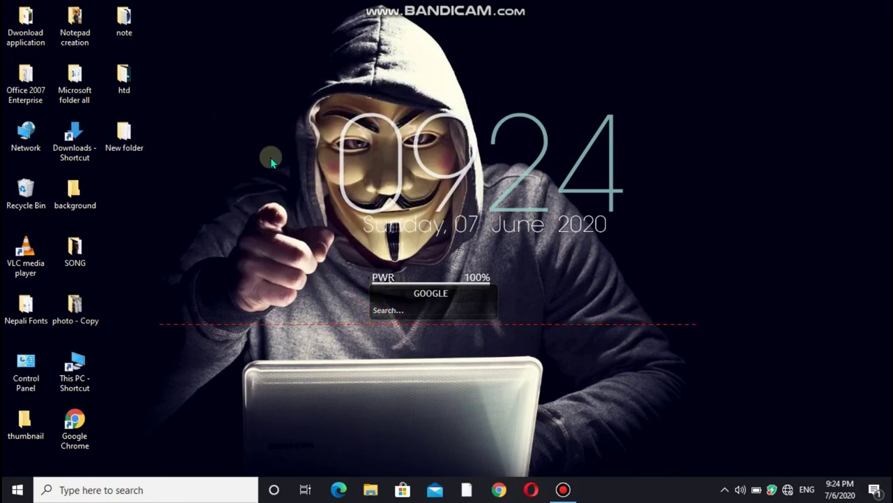